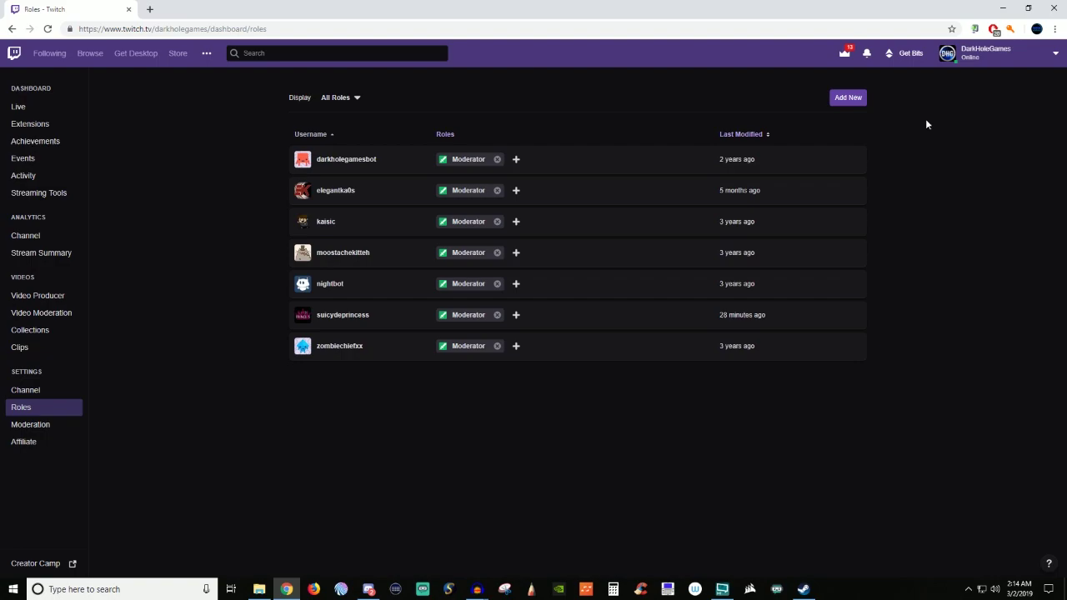
Glance at the account menu, then filter the Roles list to VIP, then Moderator users
{"action": "left_click", "coordinate": [990, 58]}
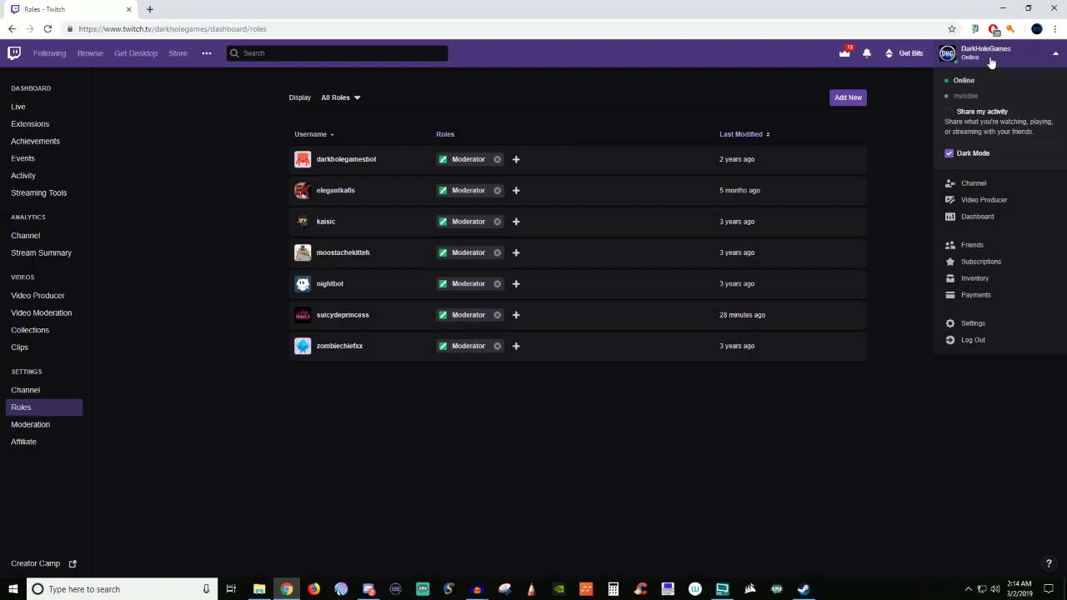
{"action": "left_click", "coordinate": [990, 60]}
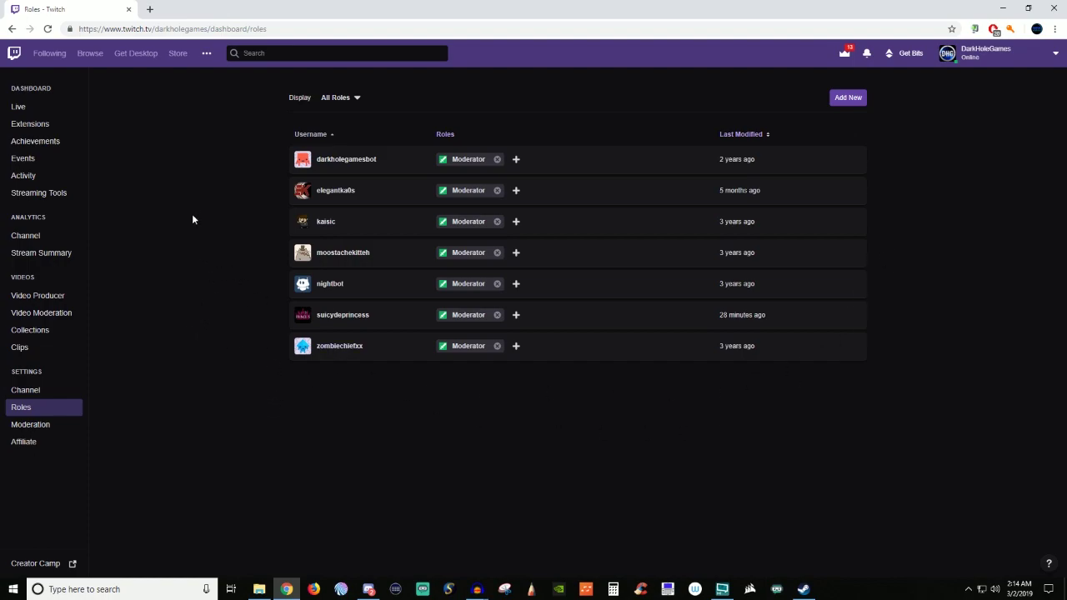
{"action": "left_click", "coordinate": [348, 103]}
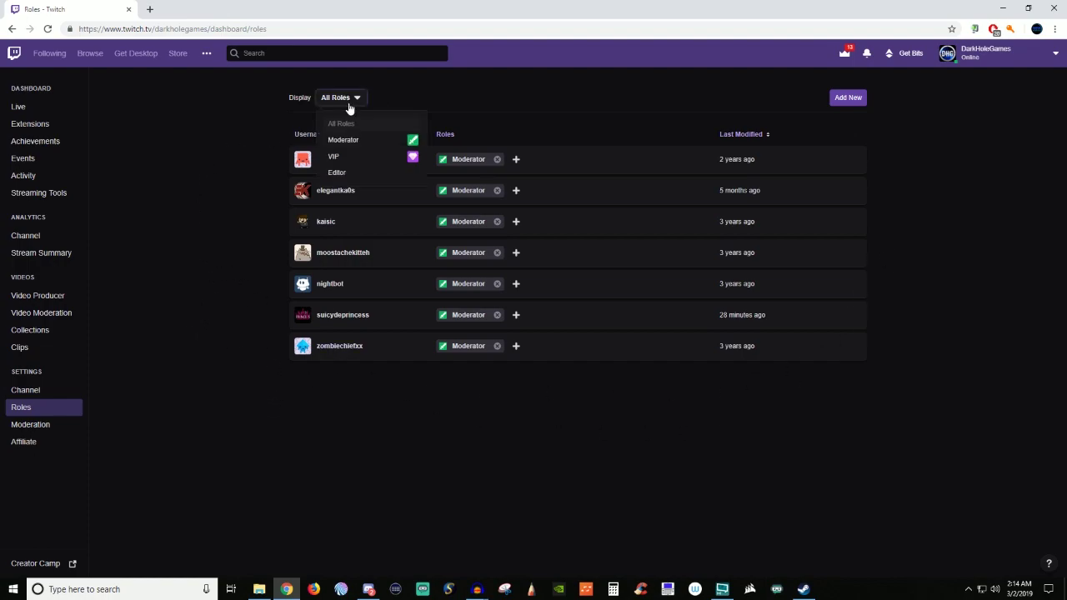
{"action": "left_click", "coordinate": [365, 159]}
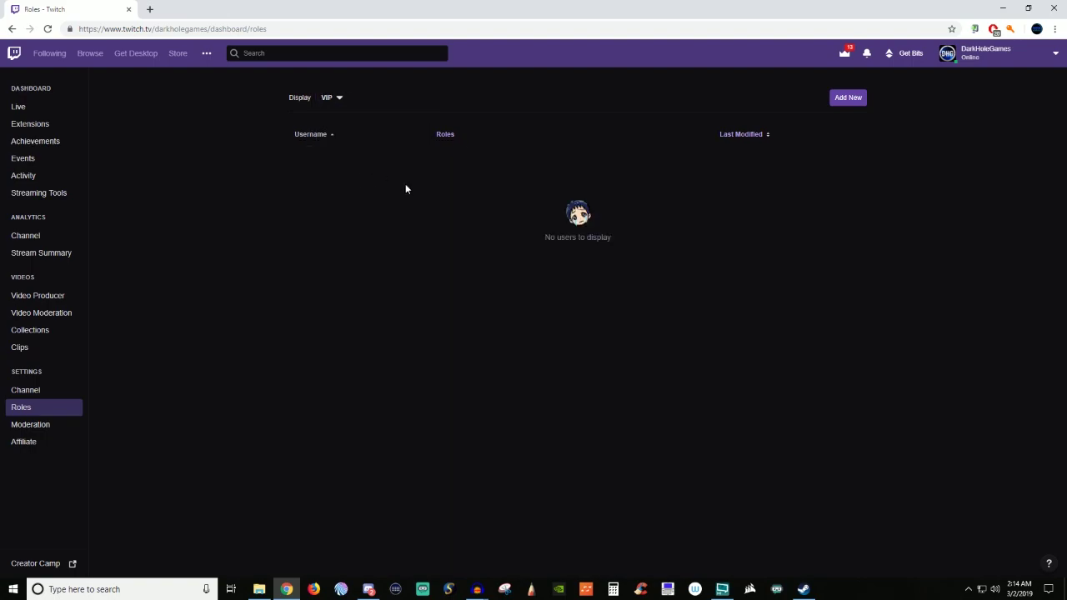
{"action": "left_click", "coordinate": [338, 99]}
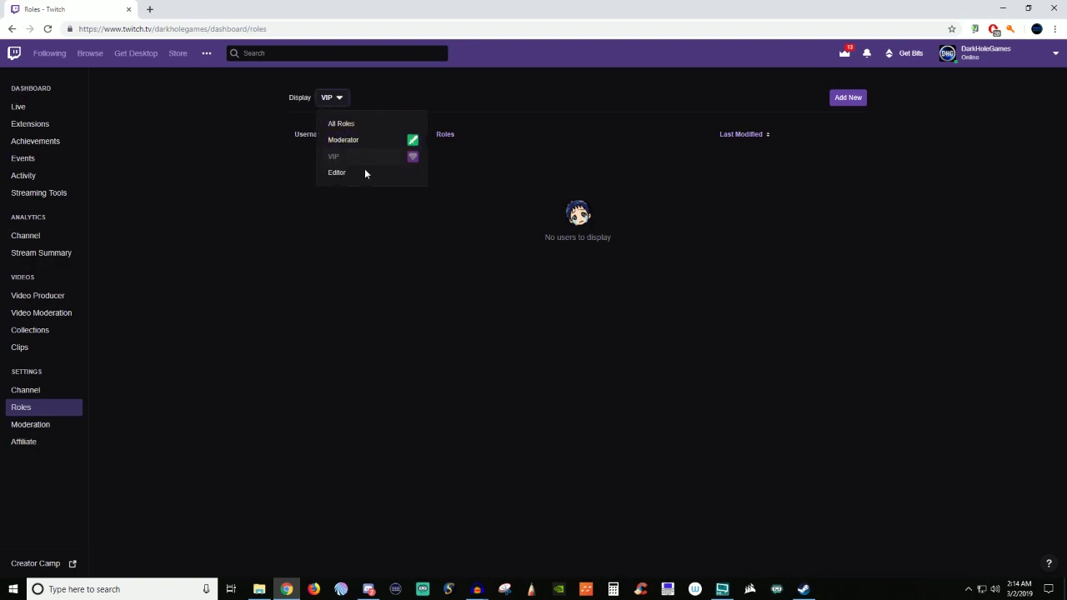
{"action": "left_click", "coordinate": [367, 143]}
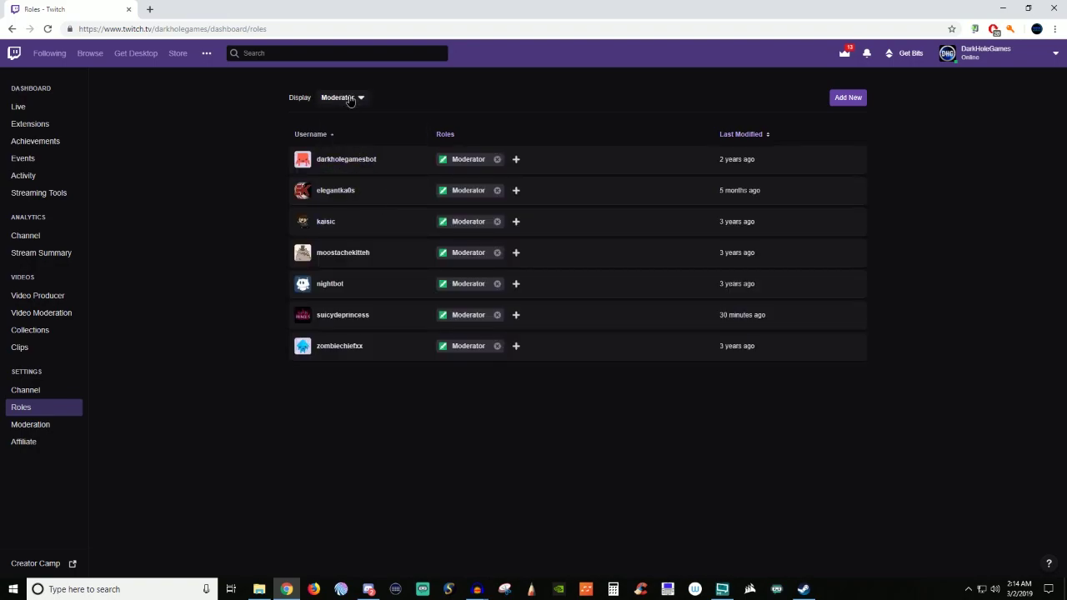
Filter the Roles list to Editor users, then show all roles again
{"action": "left_click", "coordinate": [350, 100]}
{"action": "left_click", "coordinate": [345, 173]}
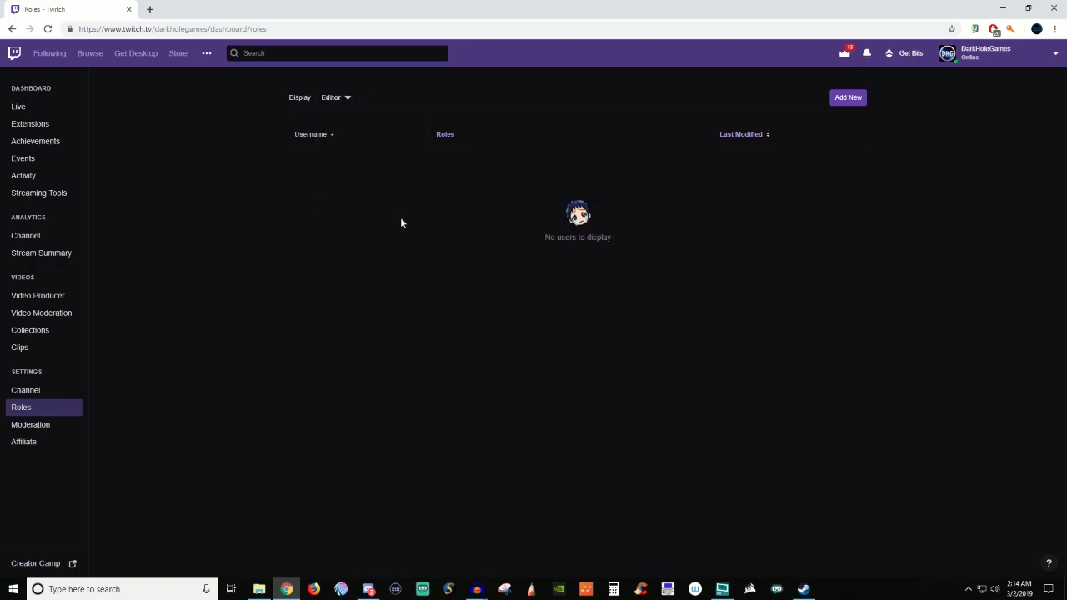
{"action": "left_click", "coordinate": [330, 100]}
{"action": "left_click", "coordinate": [346, 125]}
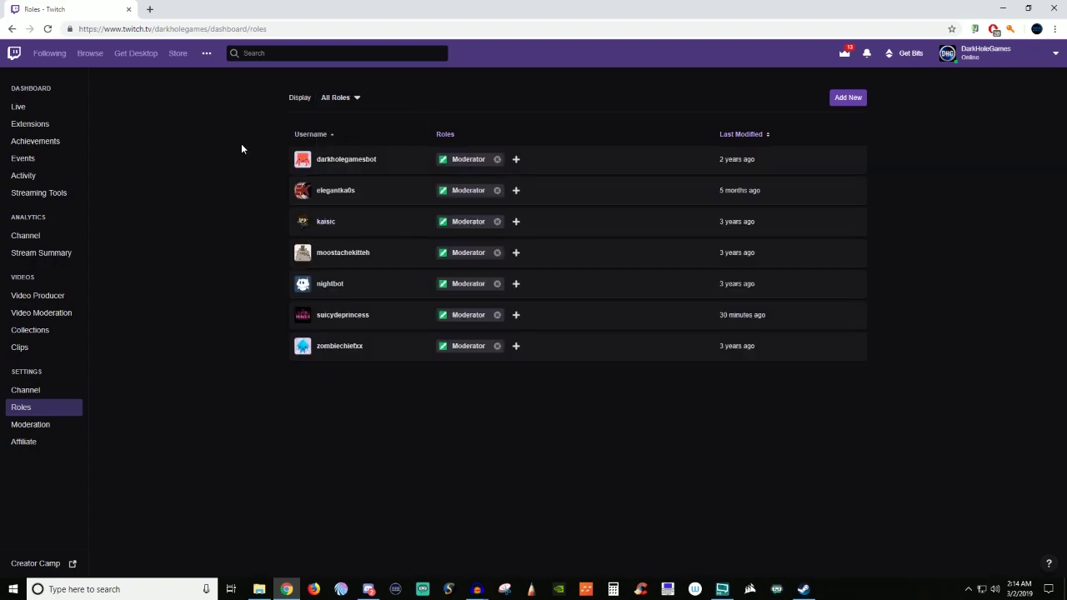
Start adding a new user to a role but cancel, then view the first user's role choices unchanged
{"action": "left_click", "coordinate": [848, 98]}
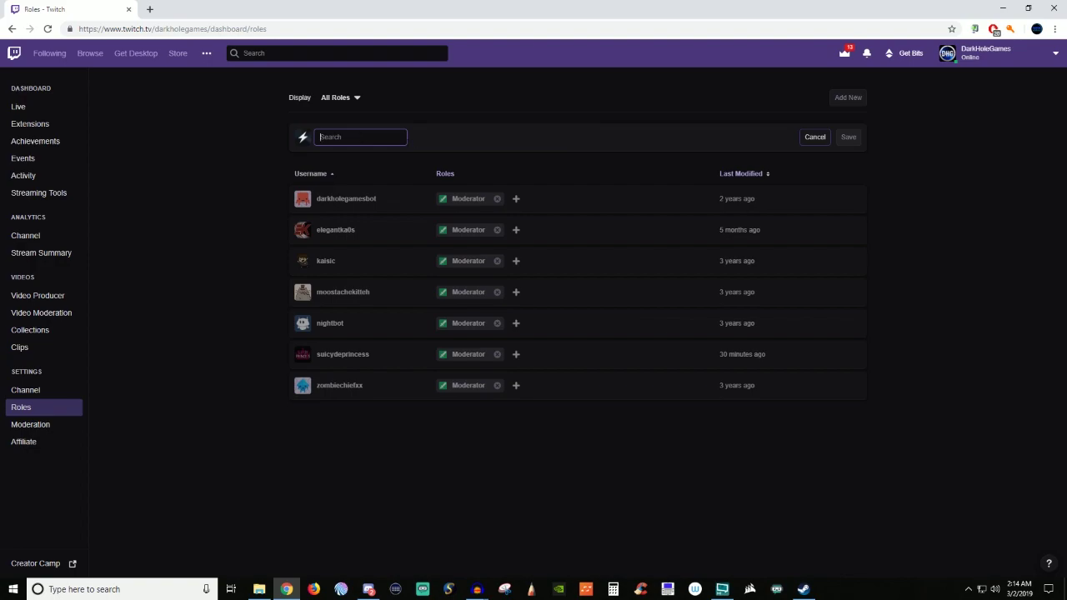
{"action": "left_click", "coordinate": [813, 138]}
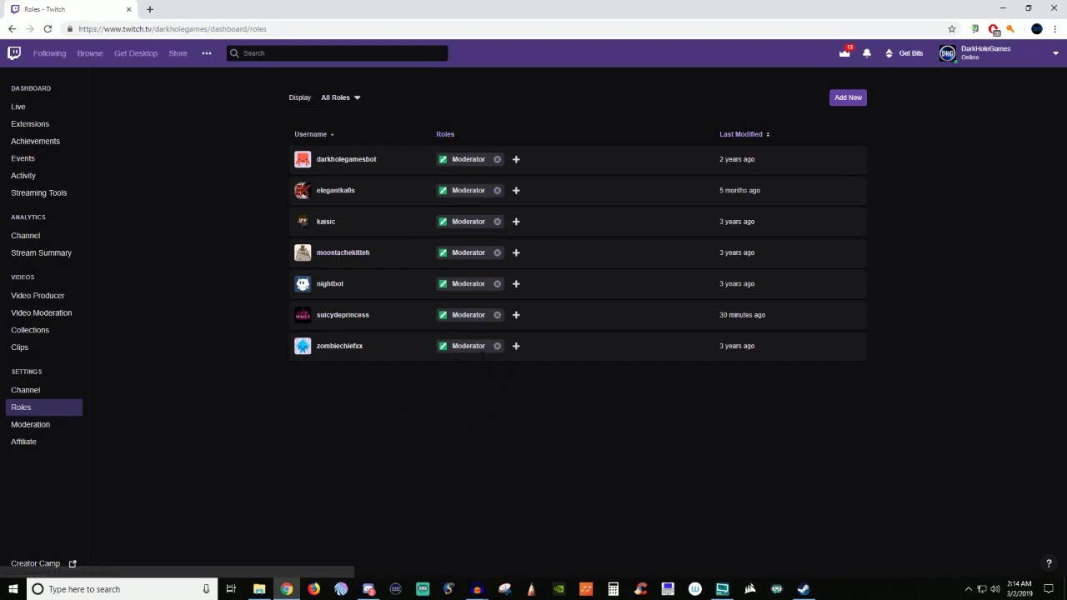
{"action": "left_click", "coordinate": [516, 160]}
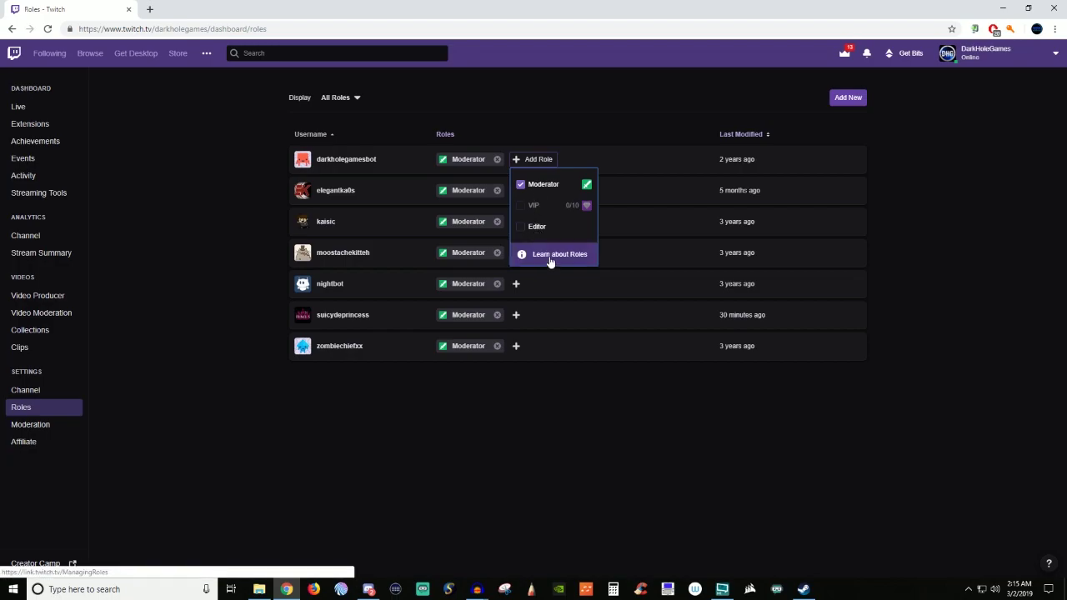
{"action": "left_click", "coordinate": [607, 119]}
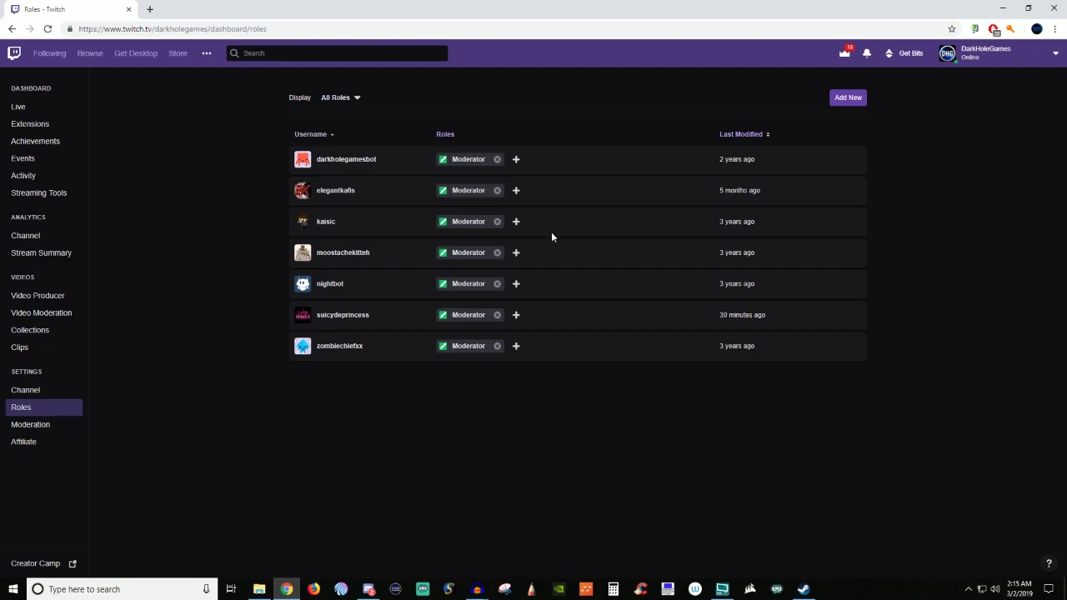
Switch the sixth user from Moderator to VIP, briefly adding then removing Editor
{"action": "left_click", "coordinate": [516, 315]}
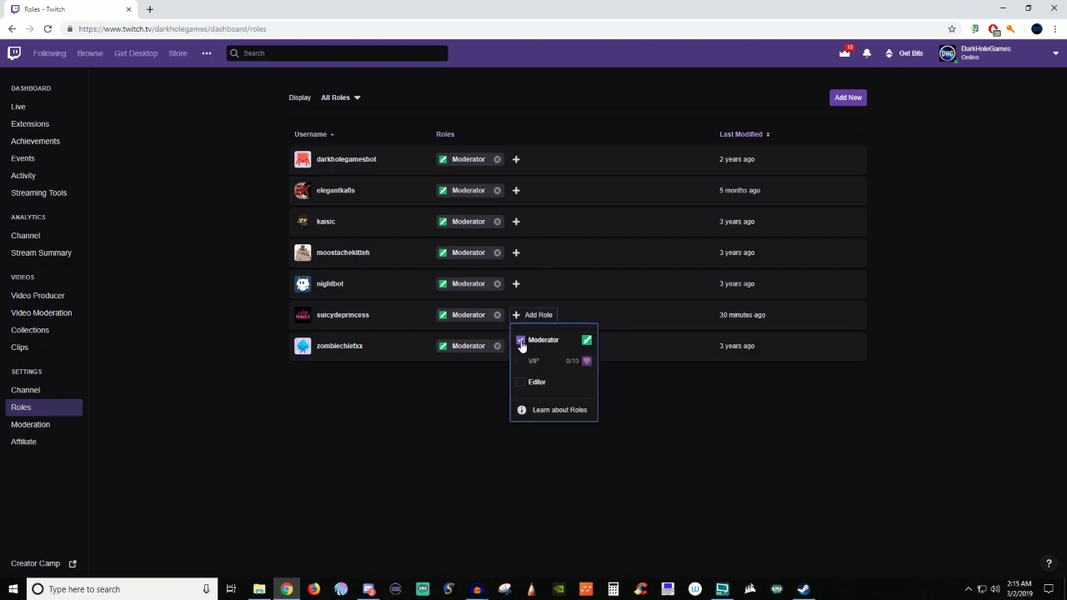
{"action": "left_click", "coordinate": [521, 341]}
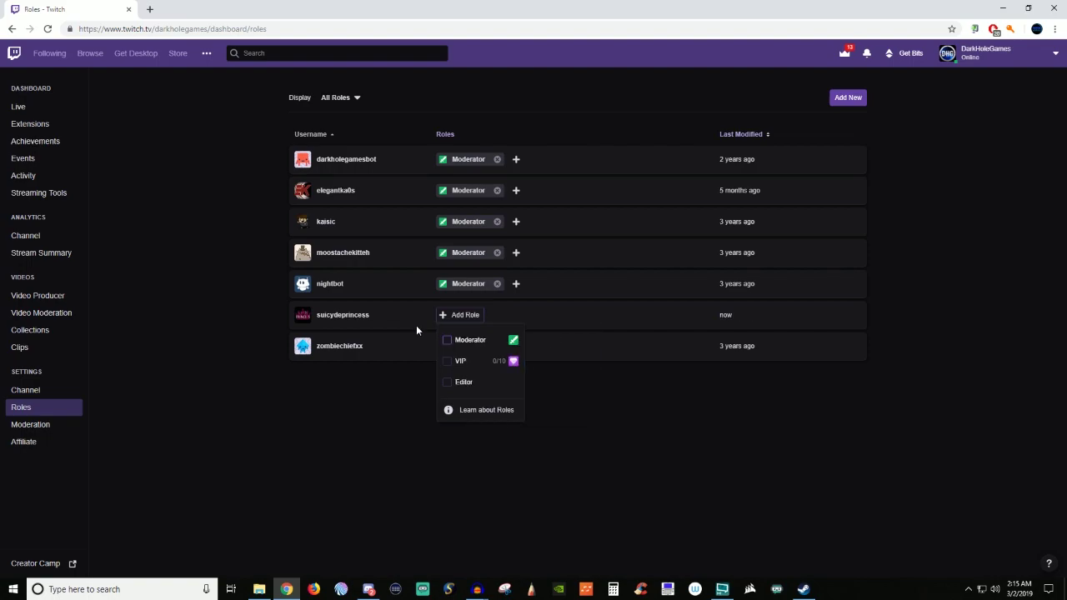
{"action": "left_click", "coordinate": [447, 361]}
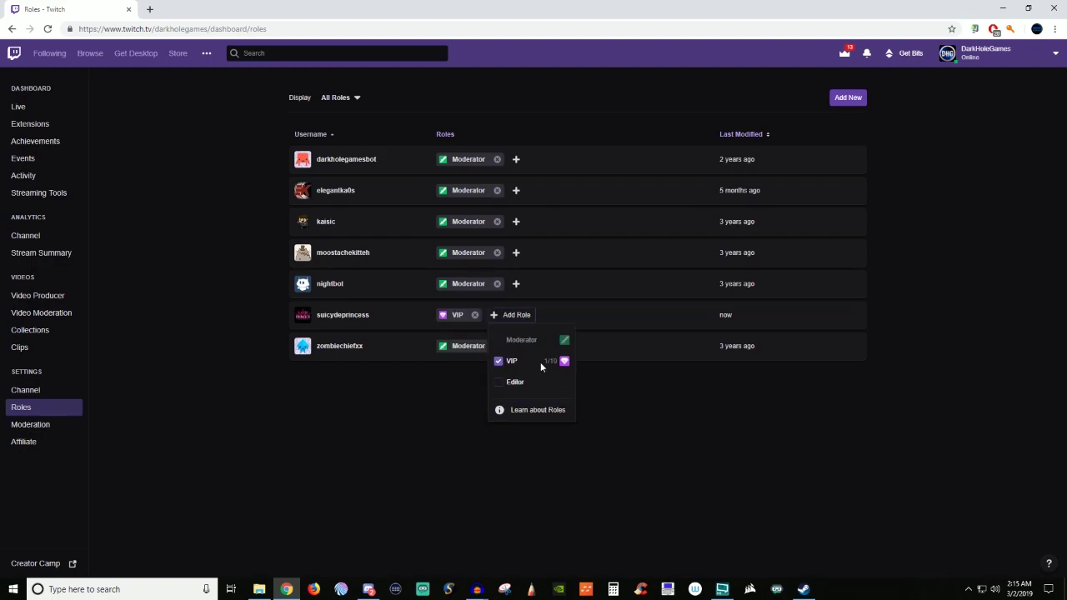
{"action": "left_click", "coordinate": [499, 385]}
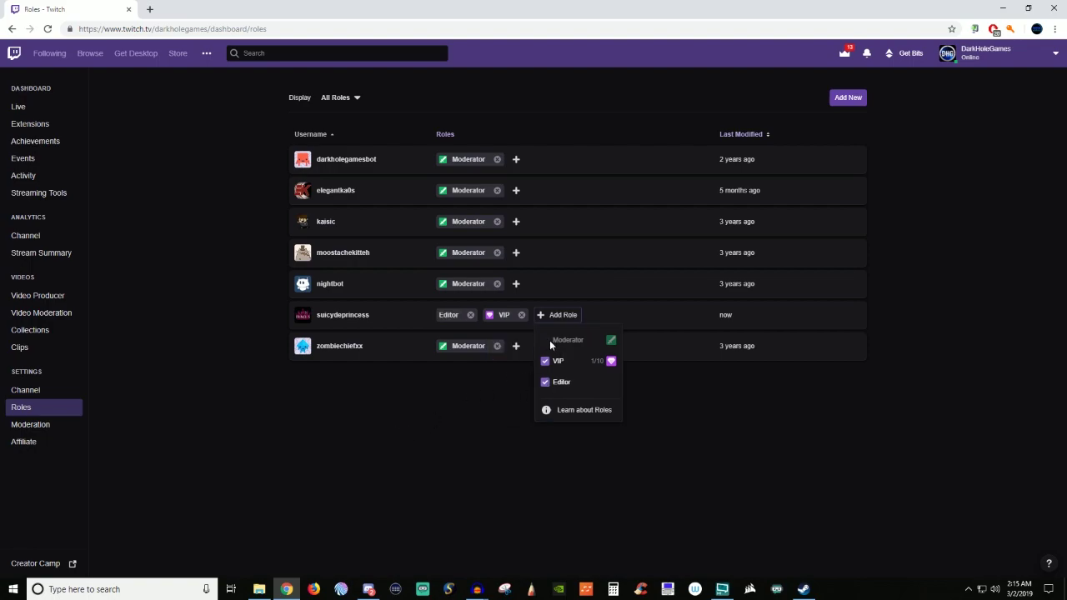
{"action": "left_click", "coordinate": [545, 384]}
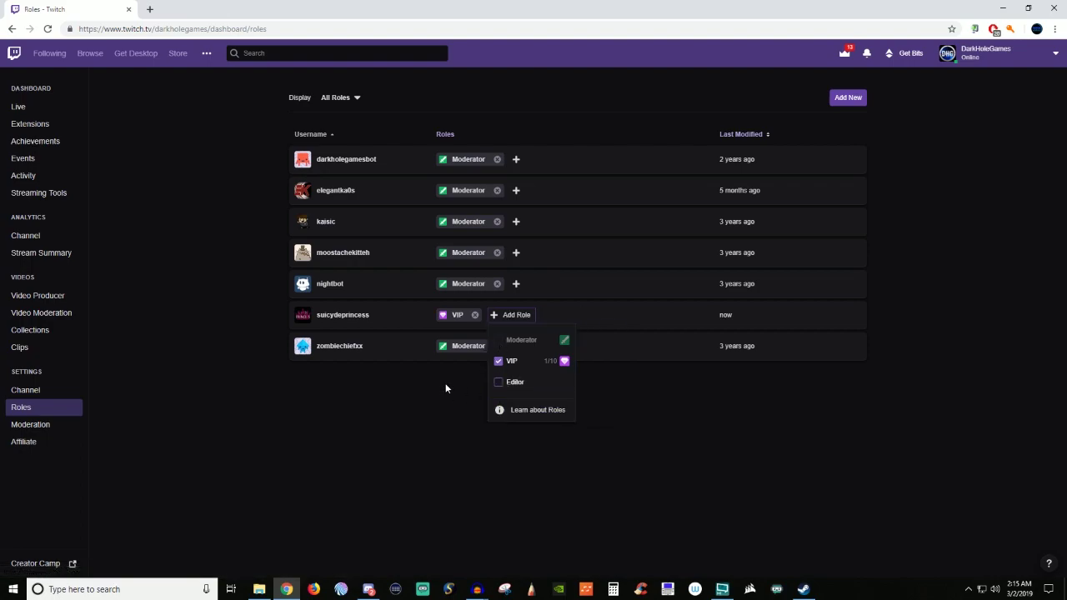
Drop the sixth user's VIP role and, after briefly toggling Editor and Moderator, leave Moderator only
{"action": "left_click", "coordinate": [498, 364]}
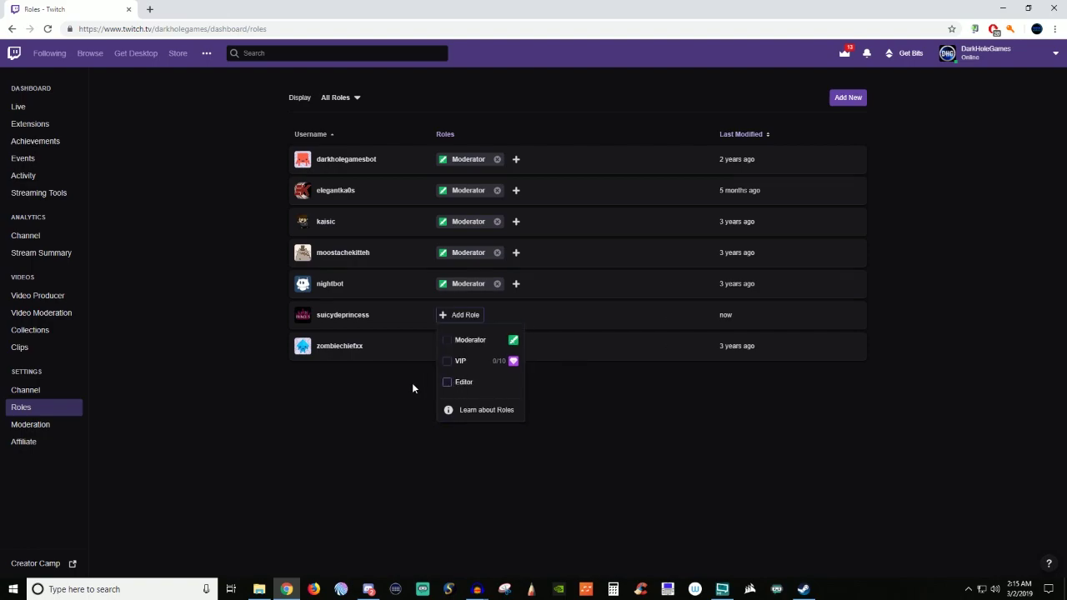
{"action": "left_click", "coordinate": [450, 381]}
{"action": "left_click", "coordinate": [493, 340]}
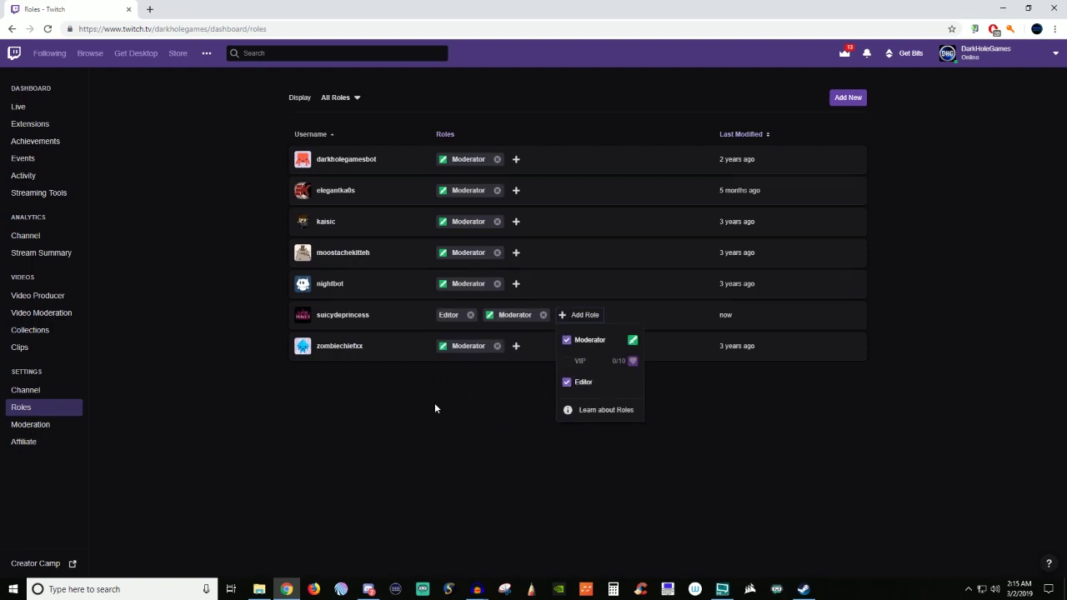
{"action": "left_click", "coordinate": [566, 340]}
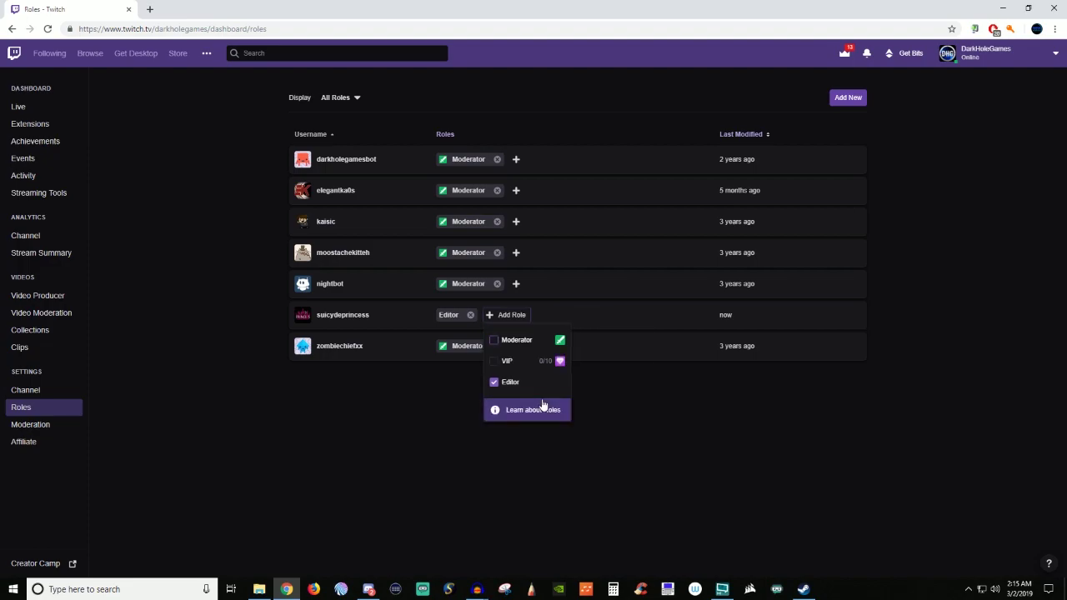
{"action": "left_click", "coordinate": [493, 383]}
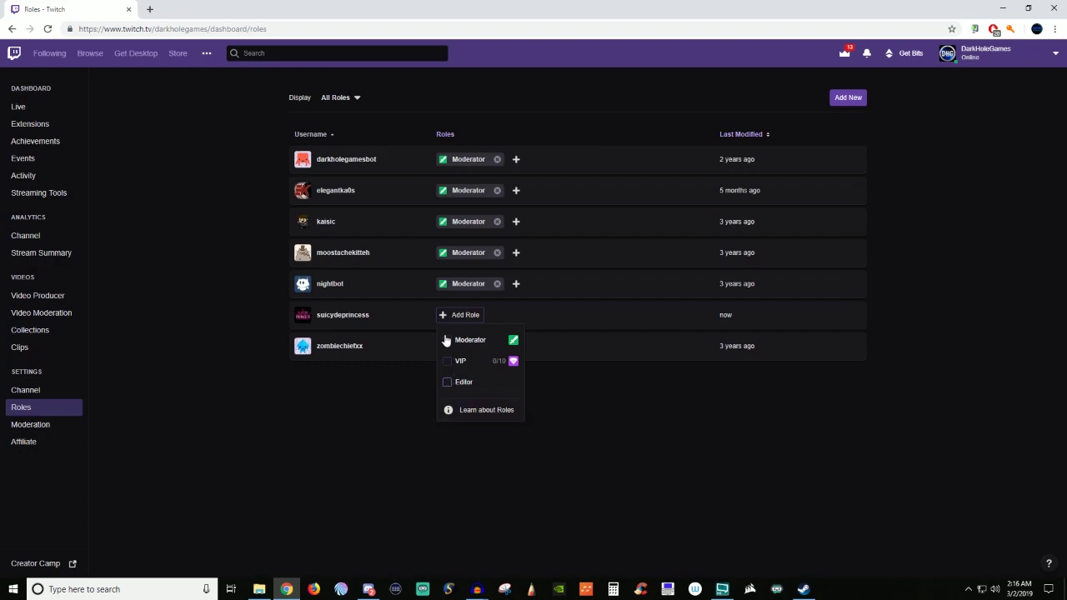
{"action": "left_click", "coordinate": [447, 340]}
{"action": "left_click", "coordinate": [617, 437]}
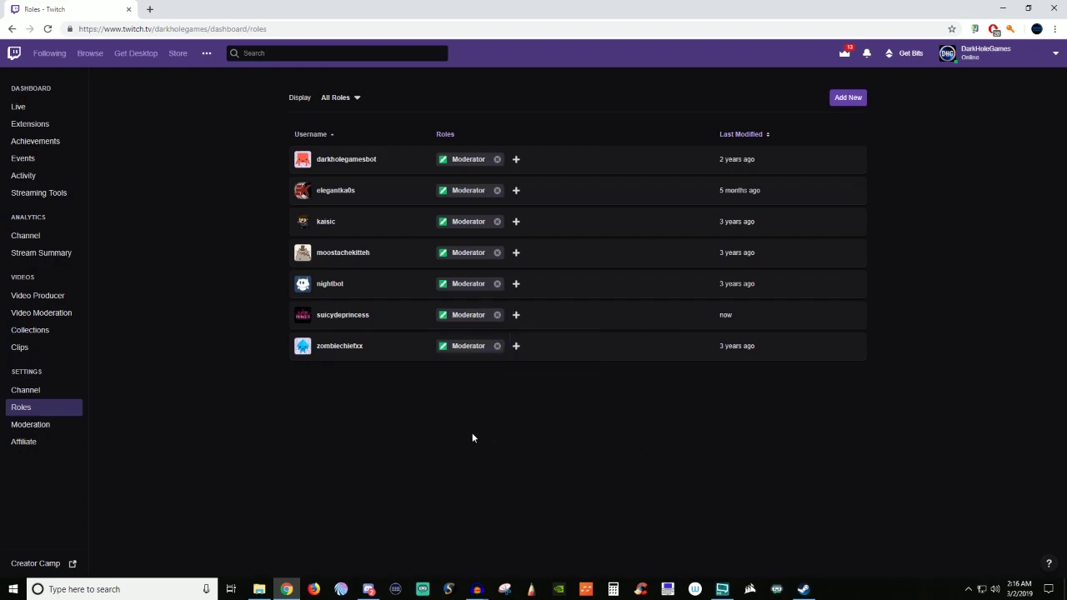